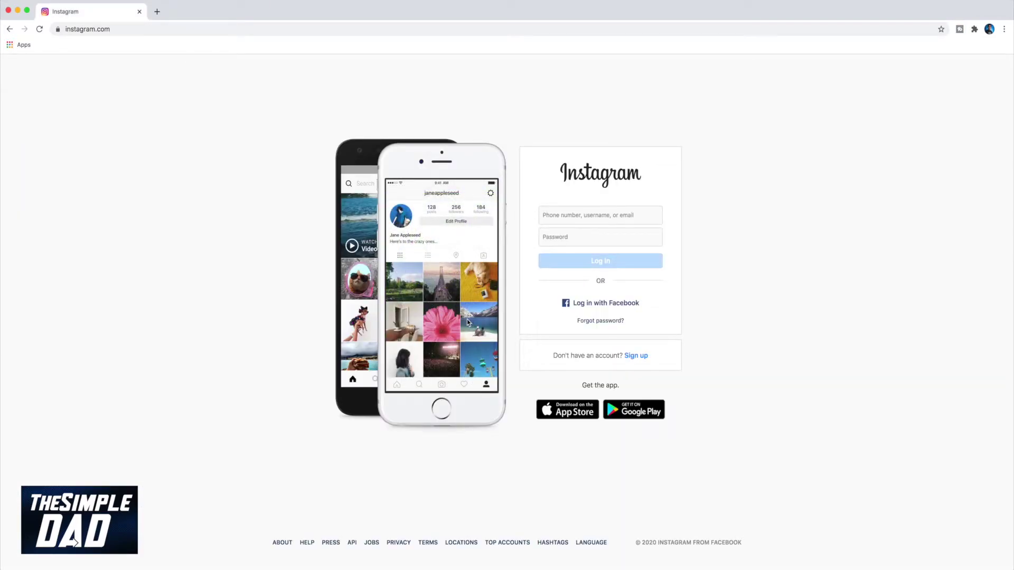
Step: Log in using the saved email autofill suggestion and the account password
{"action": "left_click", "coordinate": [600, 215]}
{"action": "type", "text": "thes"}
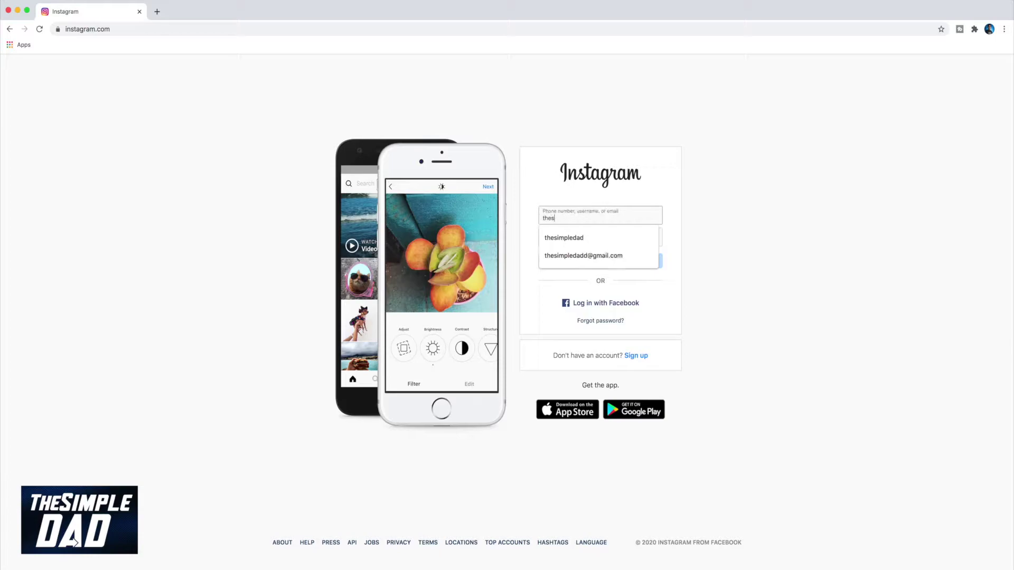
{"action": "key", "text": "Down"}
{"action": "key", "text": "Down"}
{"action": "key", "text": "Return"}
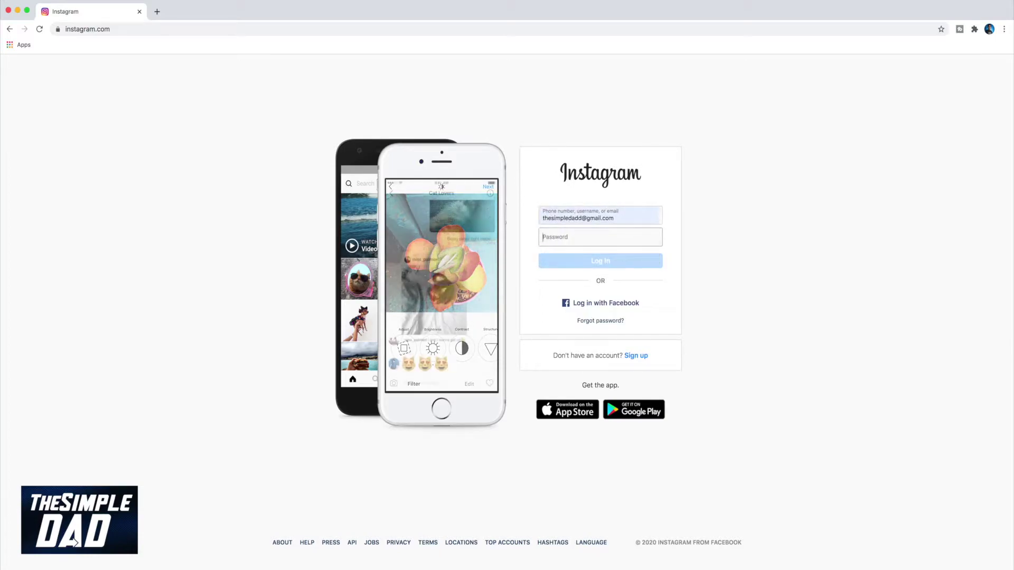
{"action": "key", "text": "Tab"}
{"action": "type", "text": "*******"}
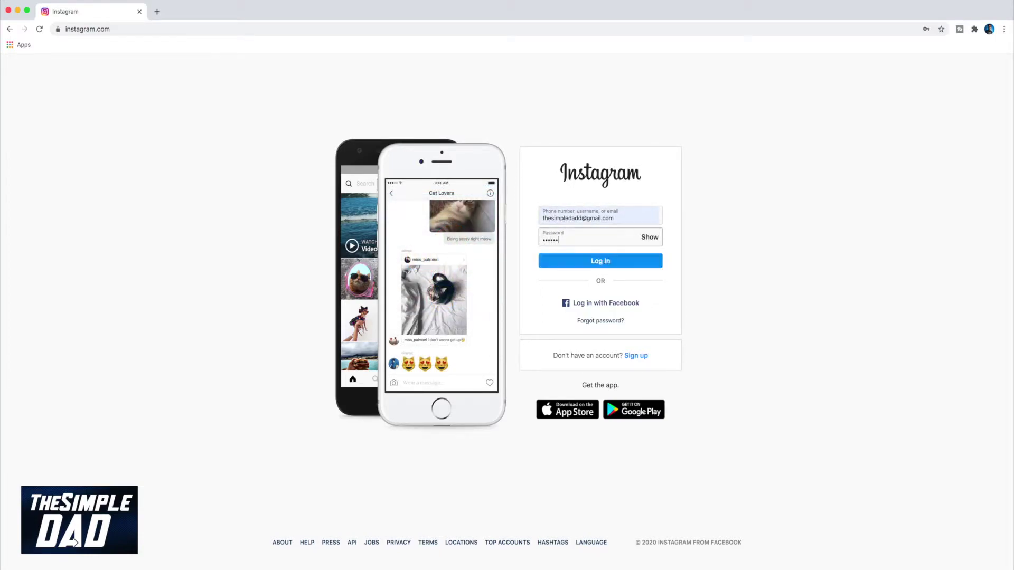
{"action": "type", "text": "***"}
{"action": "key", "text": "Return"}
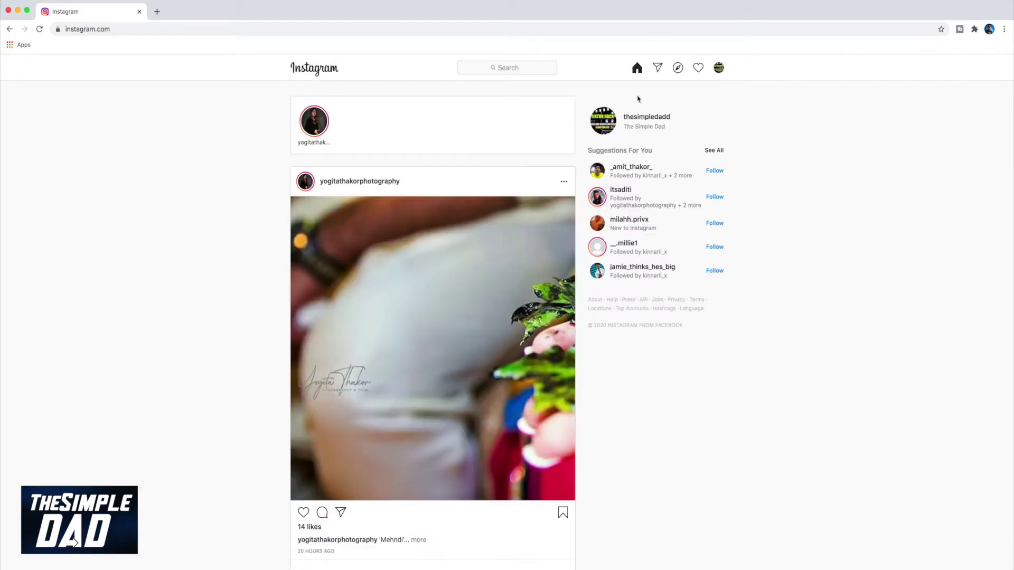
Step: Send 'Hello' in the existing conversation from the Direct inbox
{"action": "left_click", "coordinate": [657, 69]}
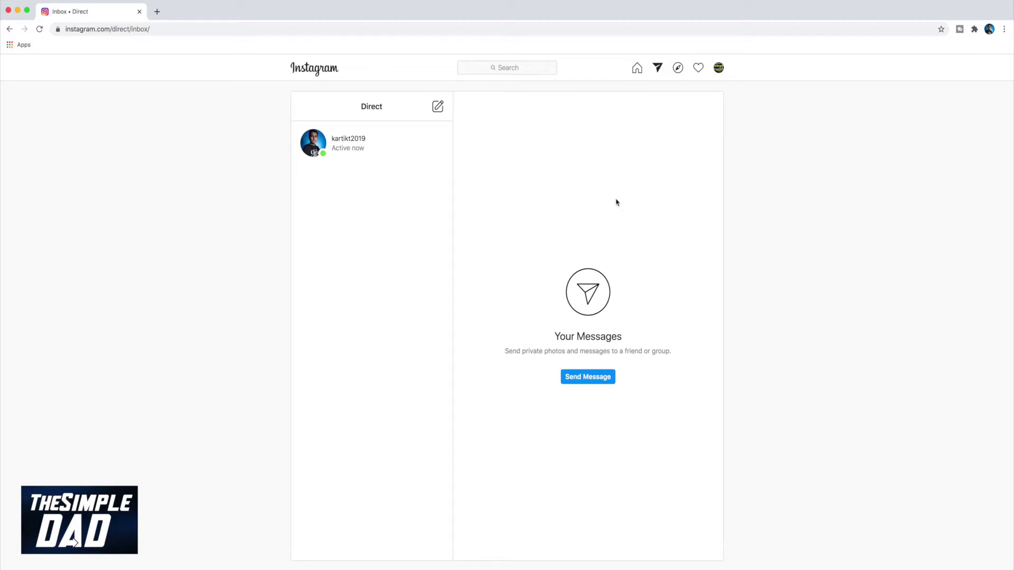
{"action": "left_click", "coordinate": [346, 138]}
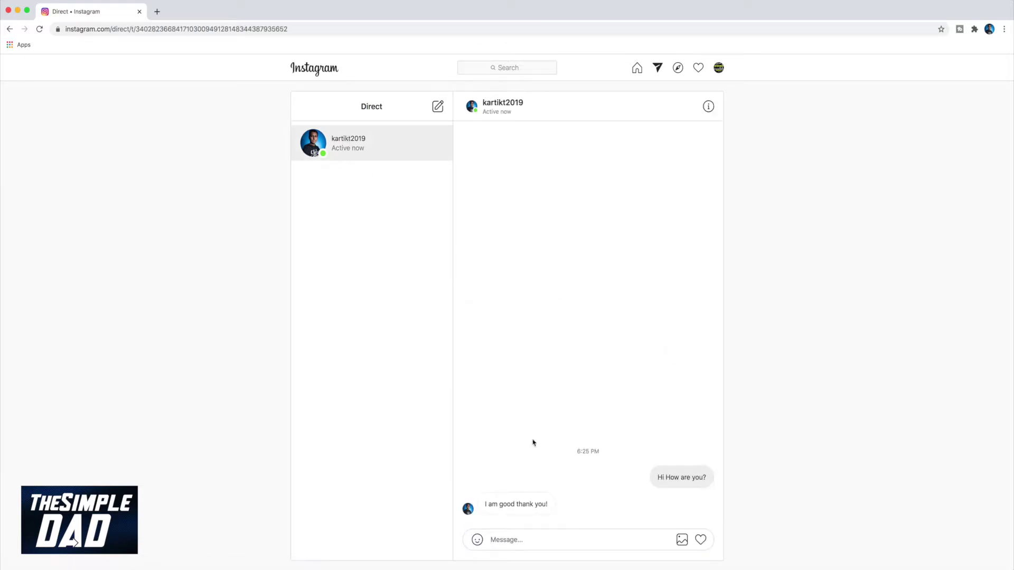
{"action": "left_click", "coordinate": [555, 540]}
{"action": "type", "text": "Hello"}
{"action": "key", "text": "Return"}
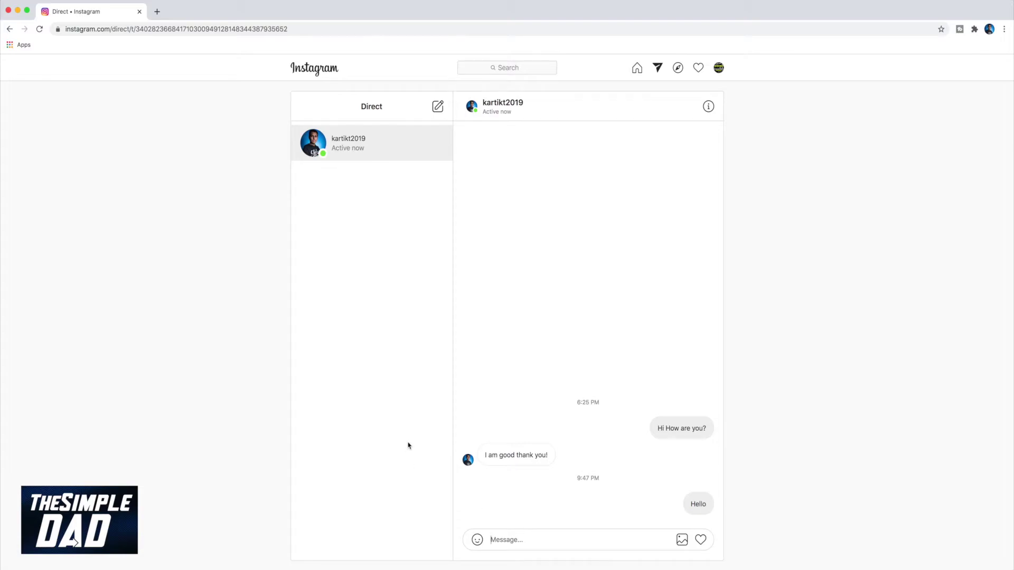
{"action": "left_click", "coordinate": [437, 107]}
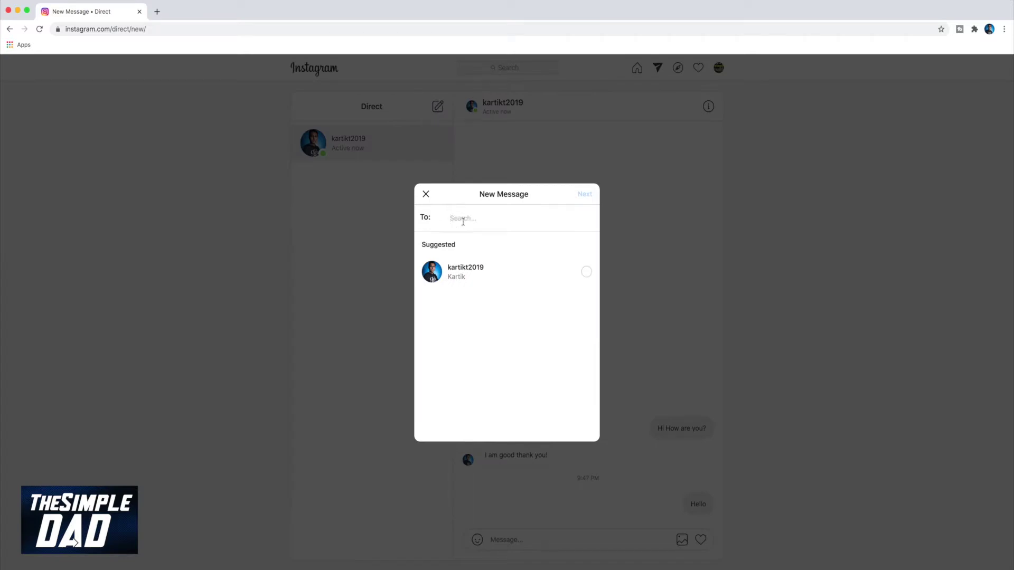
{"action": "type", "text": "yogitath"}
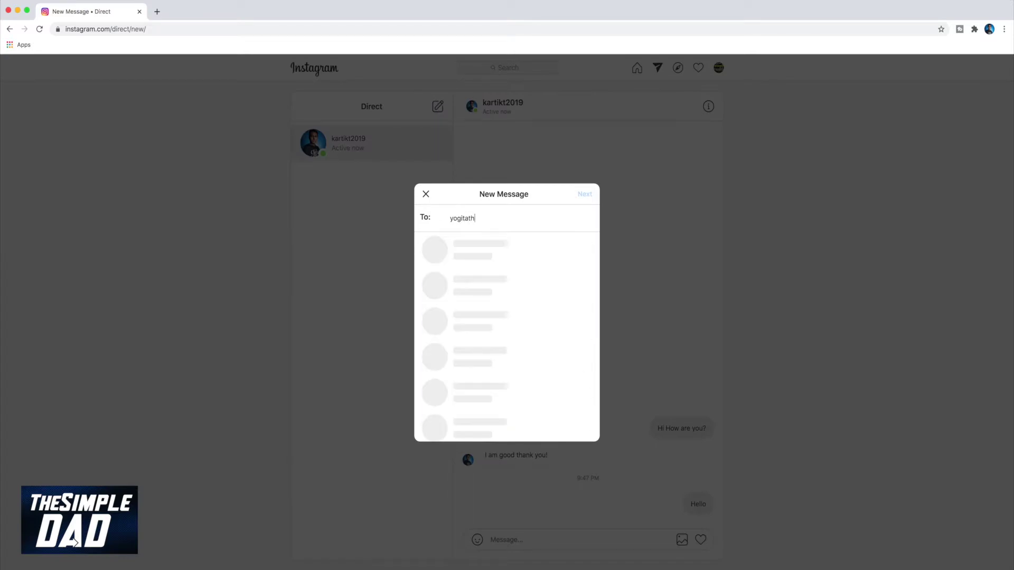
{"action": "type", "text": "akor"}
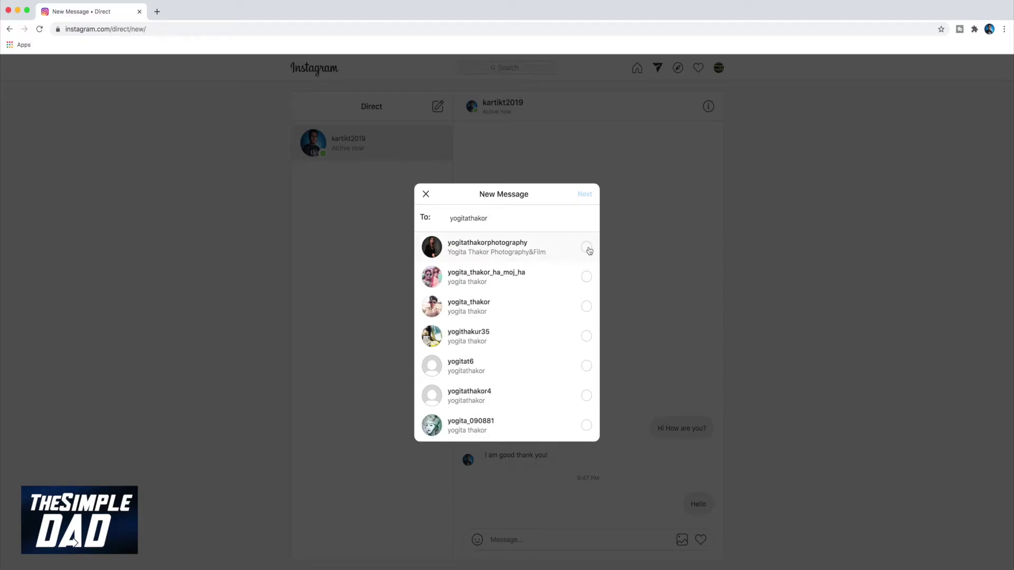
{"action": "left_click", "coordinate": [587, 249]}
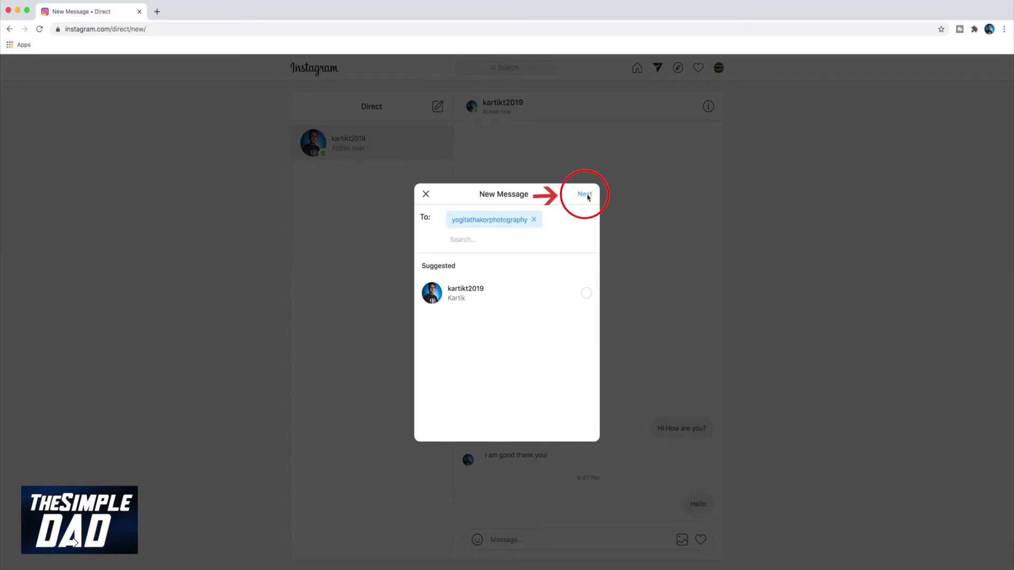
Step: Open the new chat and send 'Hey!' with a smiley emoji appended
{"action": "left_click", "coordinate": [585, 195]}
{"action": "type", "text": "Hey !"}
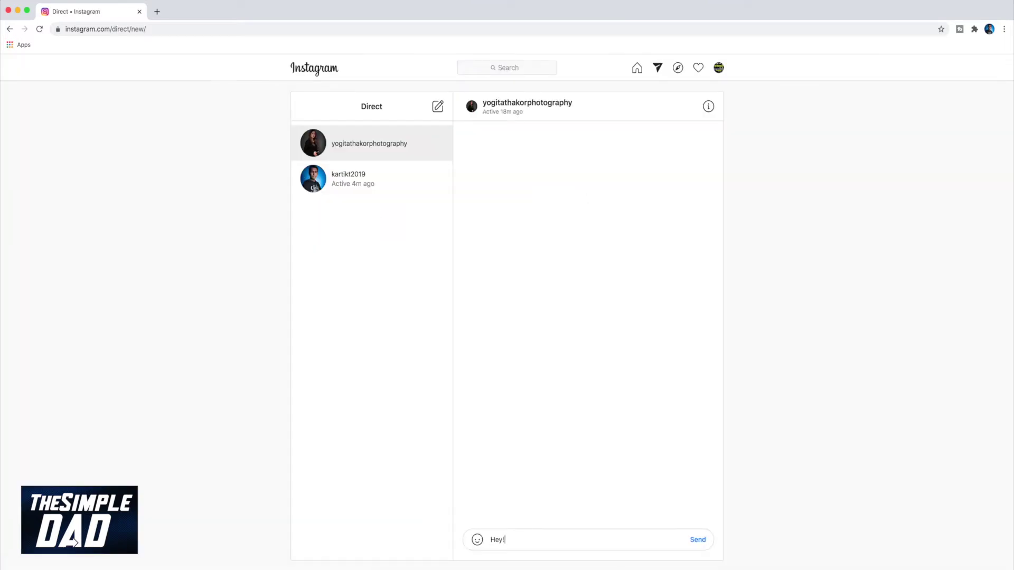
{"action": "left_click", "coordinate": [477, 539]}
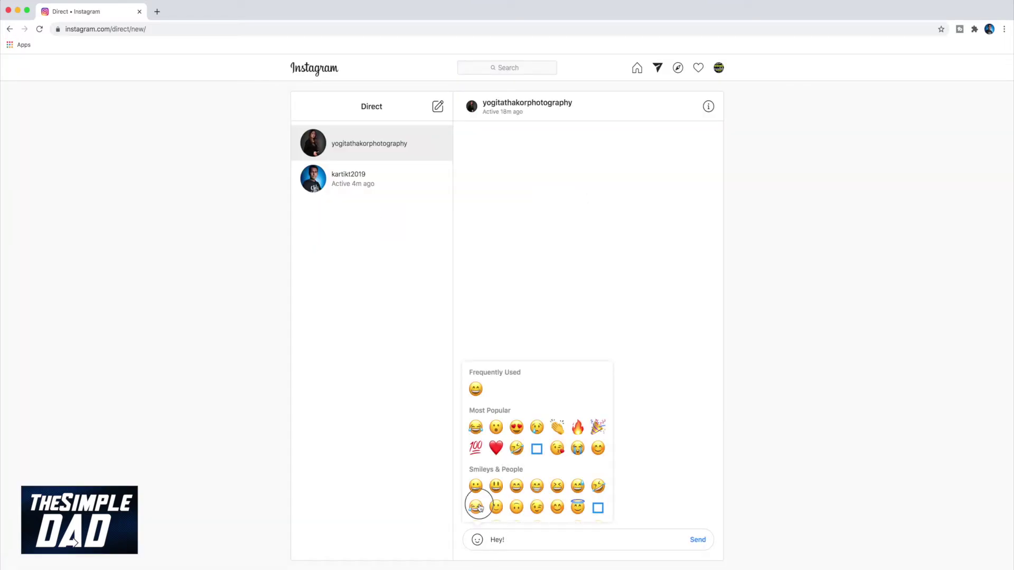
{"action": "left_click", "coordinate": [475, 511]}
{"action": "key", "text": "Return"}
Step: Cancel the photo picker and send a red heart to the chat
{"action": "left_click", "coordinate": [682, 539]}
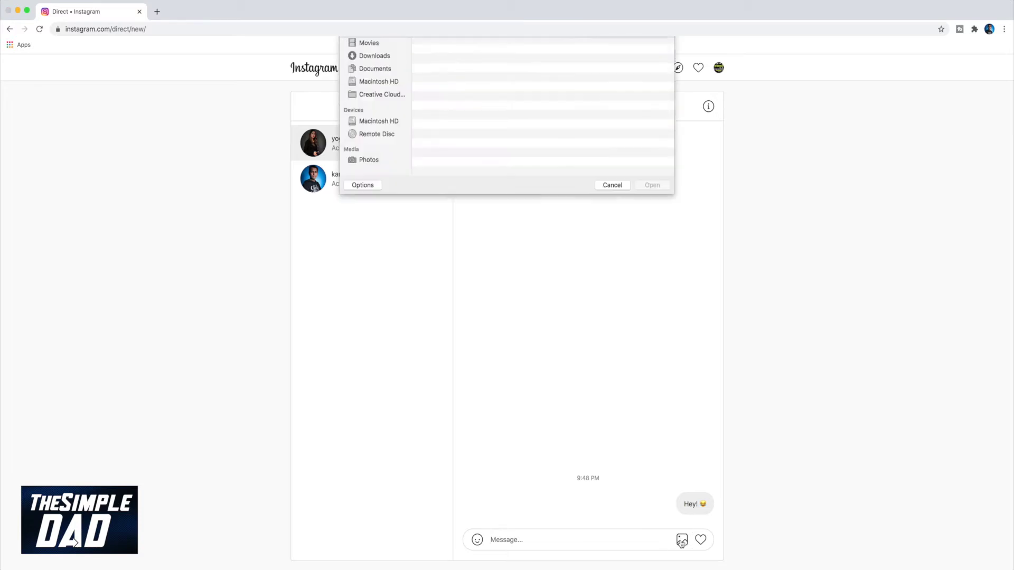
{"action": "left_click", "coordinate": [624, 257]}
{"action": "left_click", "coordinate": [701, 540]}
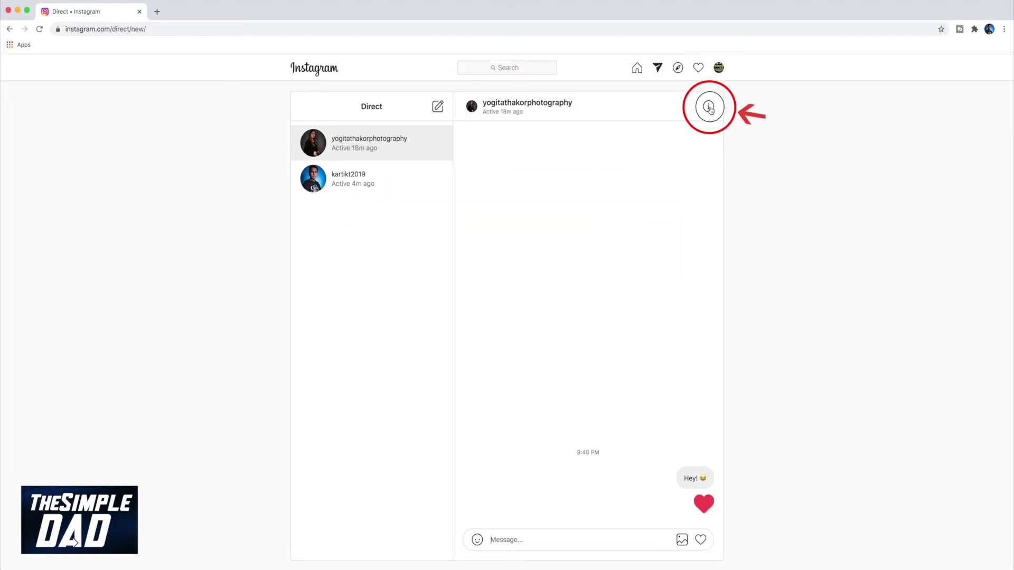
{"action": "left_click", "coordinate": [708, 109]}
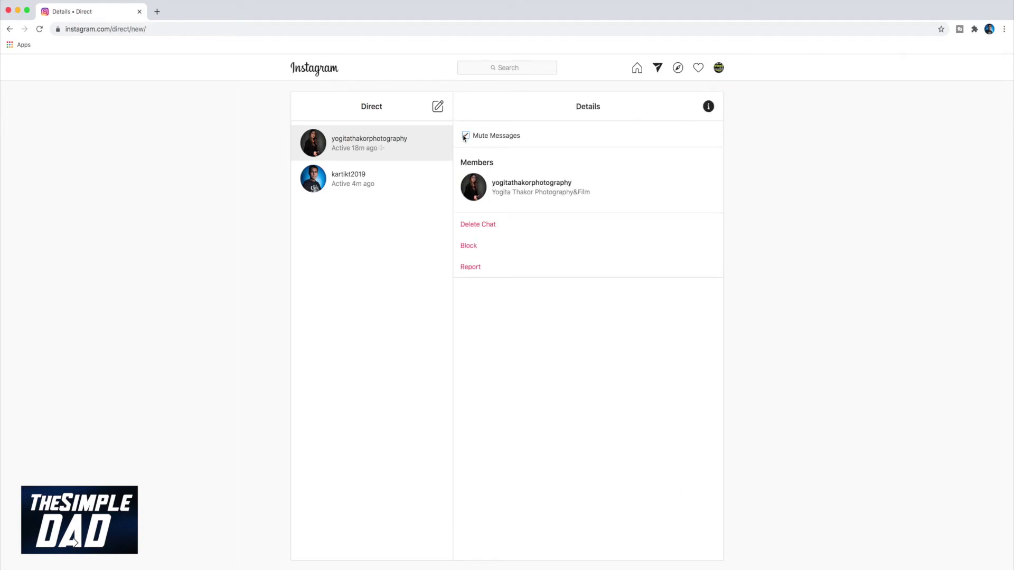
{"action": "left_click", "coordinate": [472, 225]}
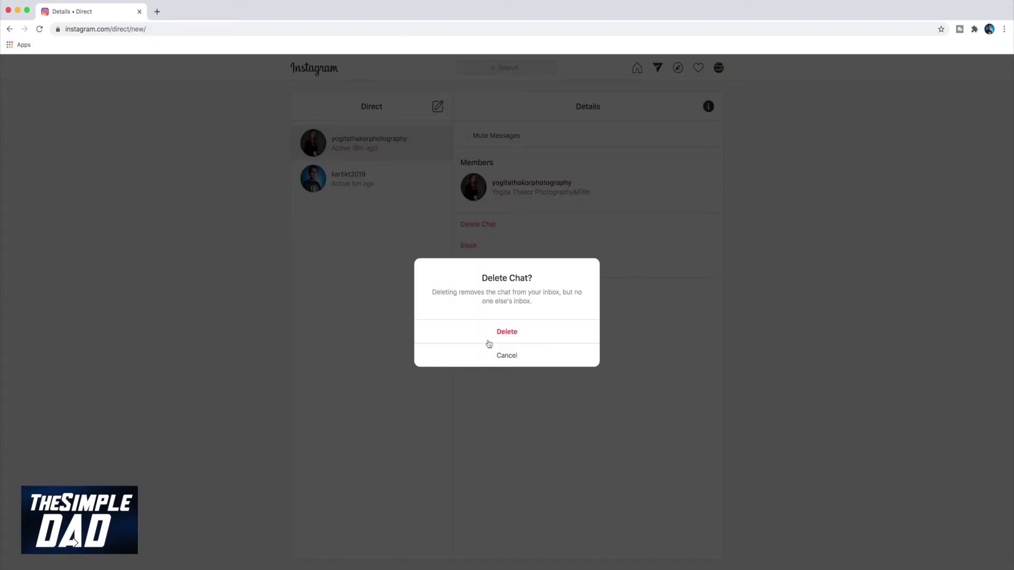
{"action": "left_click", "coordinate": [498, 353]}
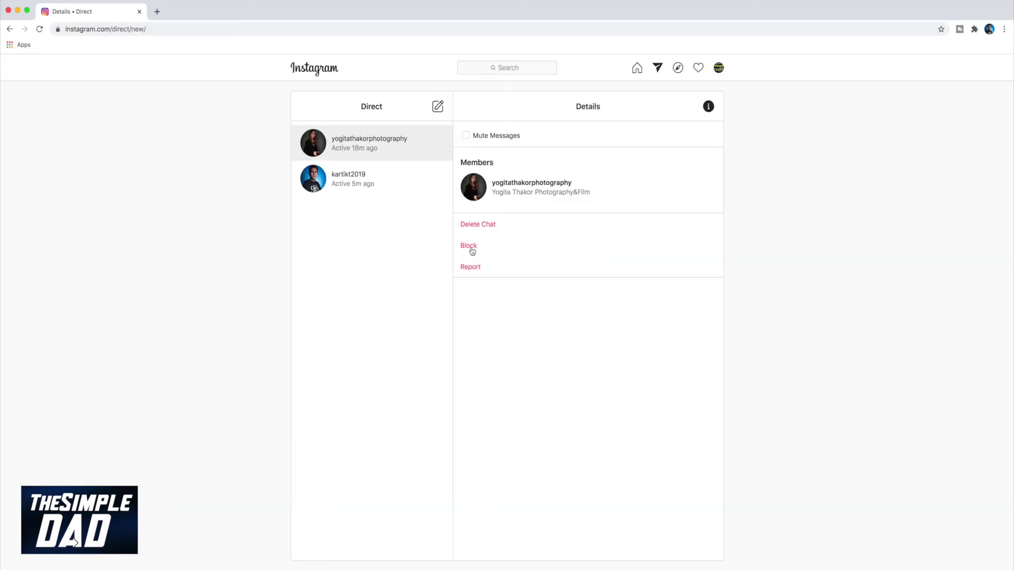
{"action": "left_click", "coordinate": [709, 107]}
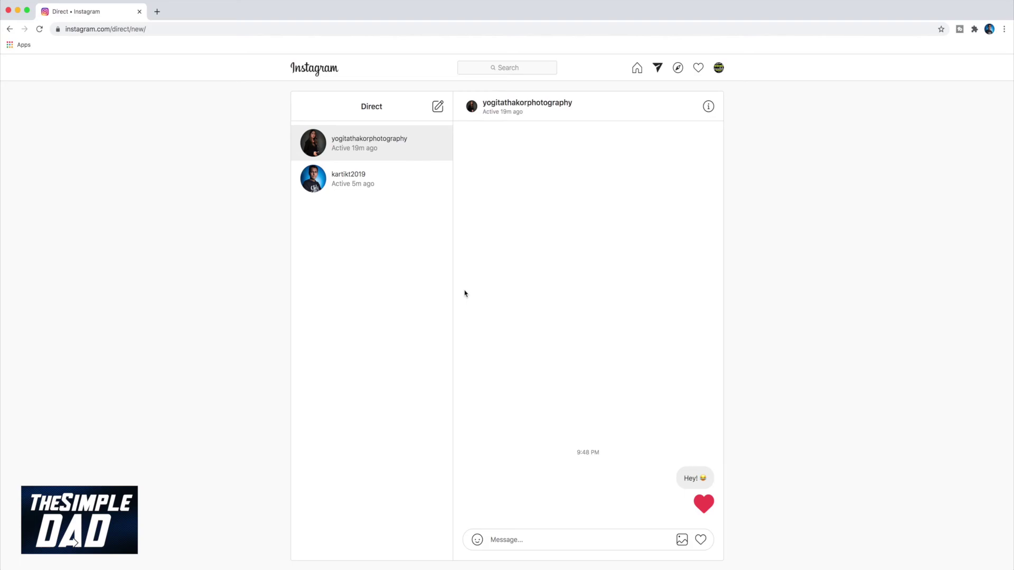